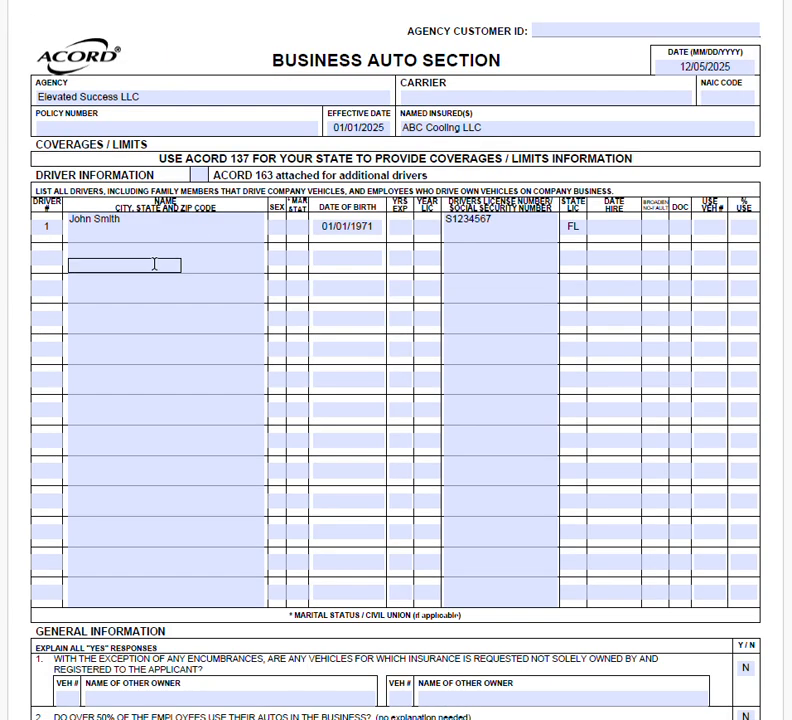
Examine the driver information table and general information questions 1 to 7 of the Business Auto Section form
click(46, 226)
text(1)
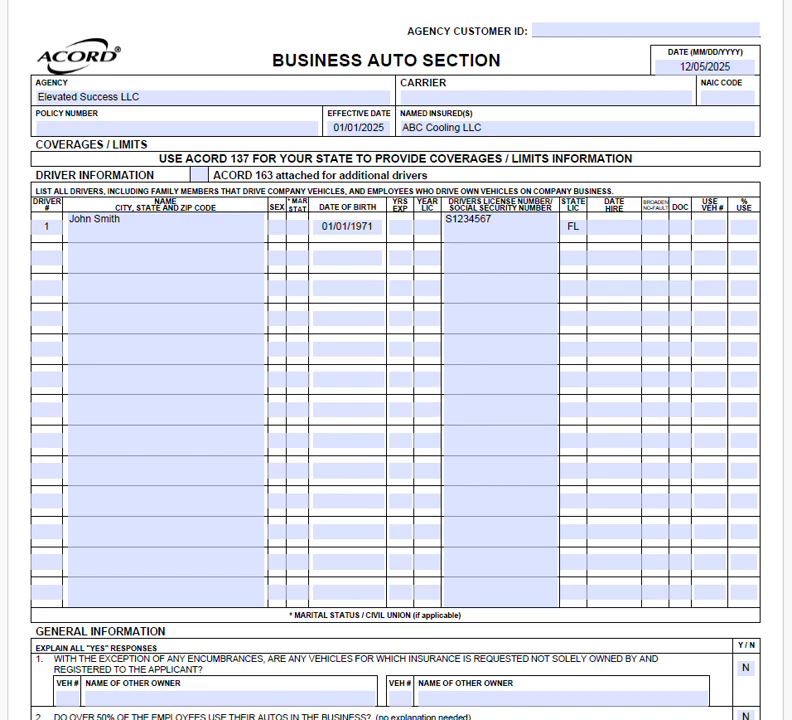
scroll(396, 400, down, 5)
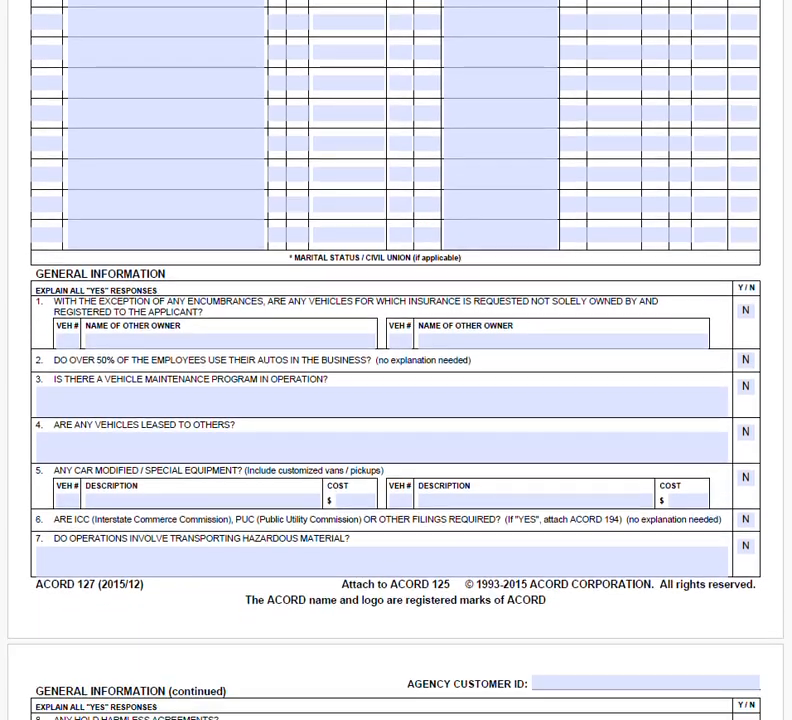
scroll(396, 360, down, 3)
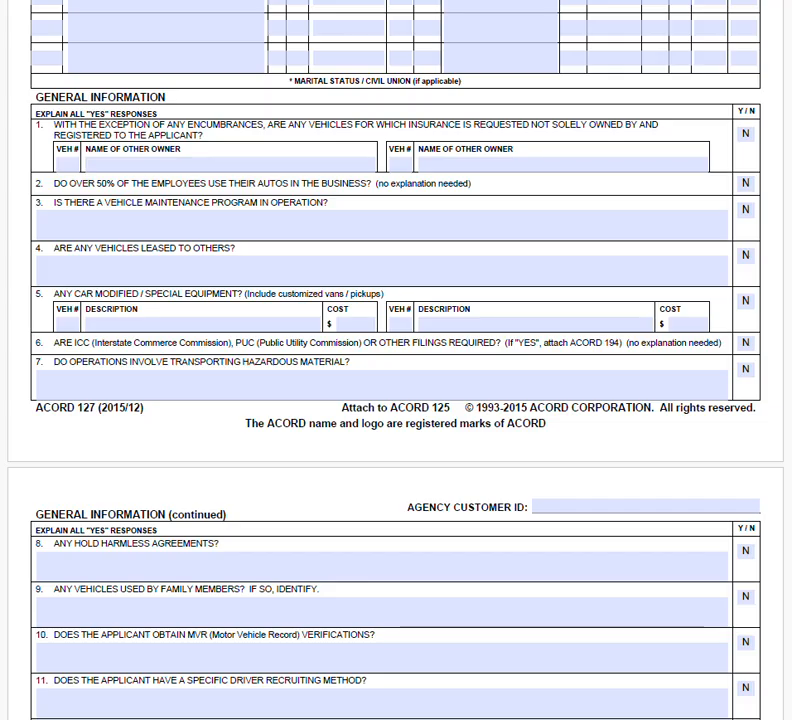
scroll(396, 360, down, 1)
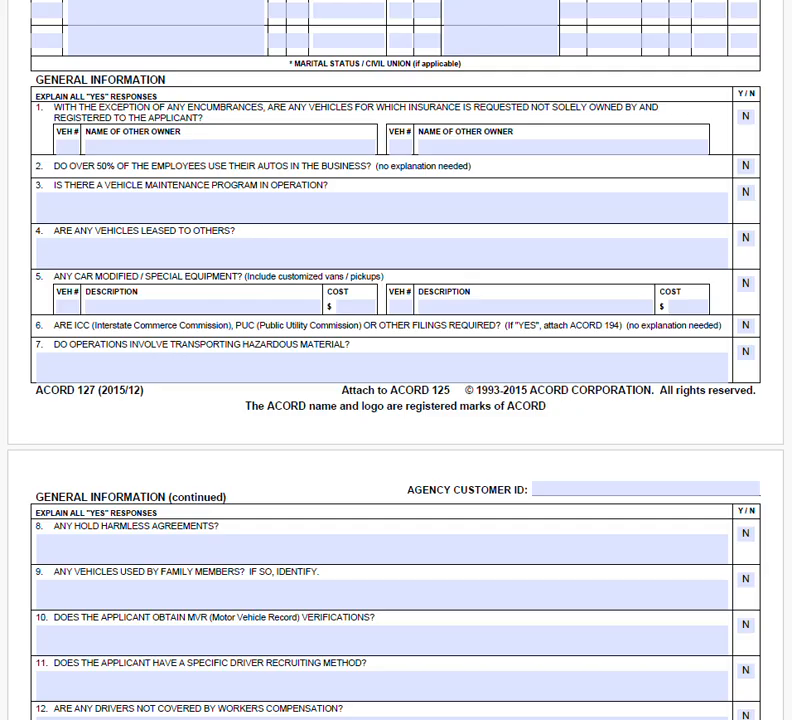
scroll(396, 360, down, 6)
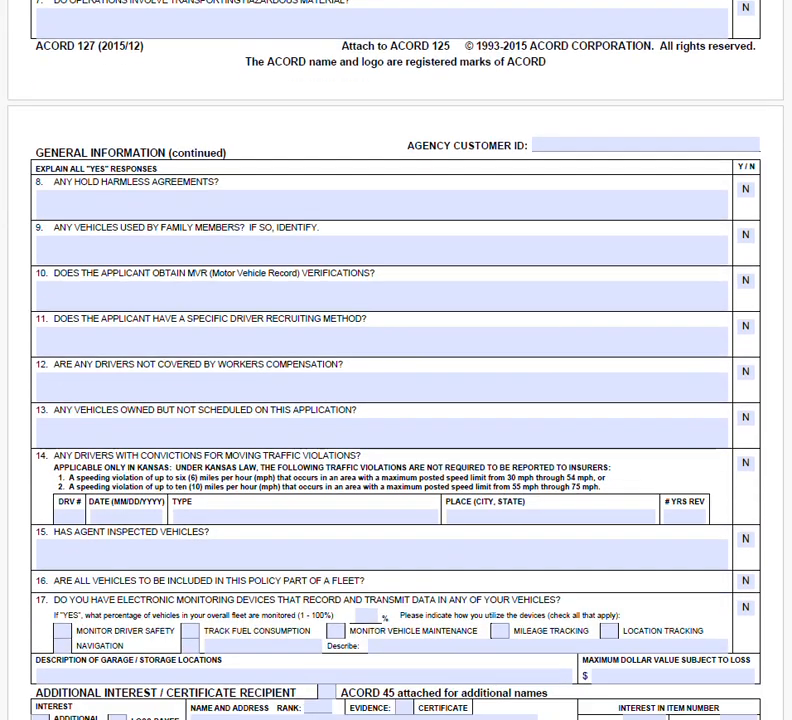
scroll(396, 360, up, 7)
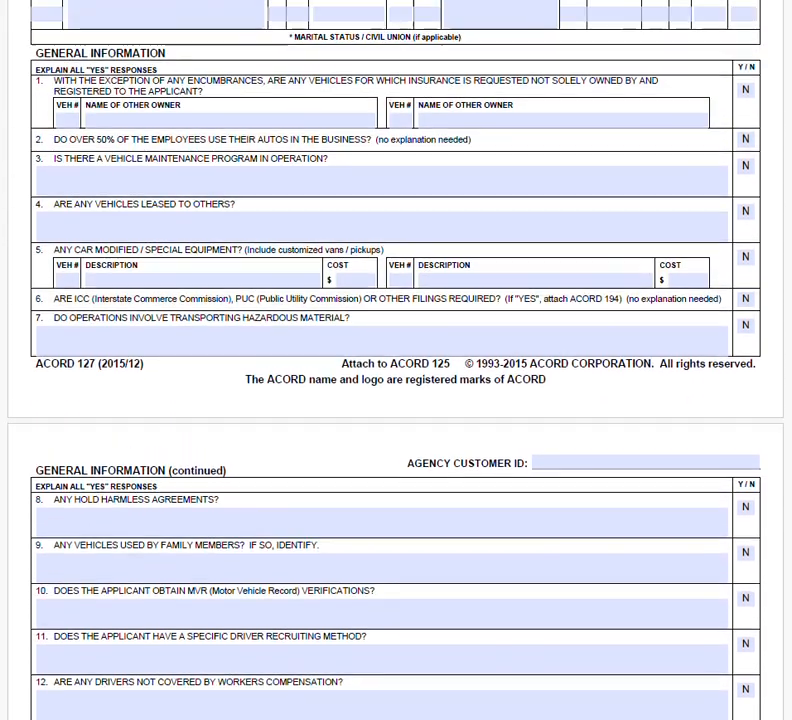
scroll(396, 360, down, 2)
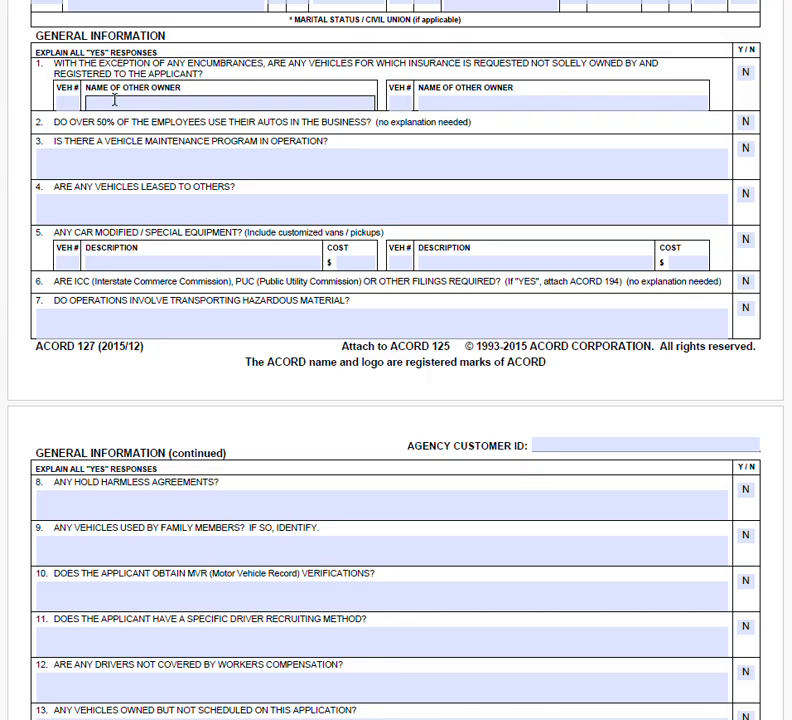
click(166, 104)
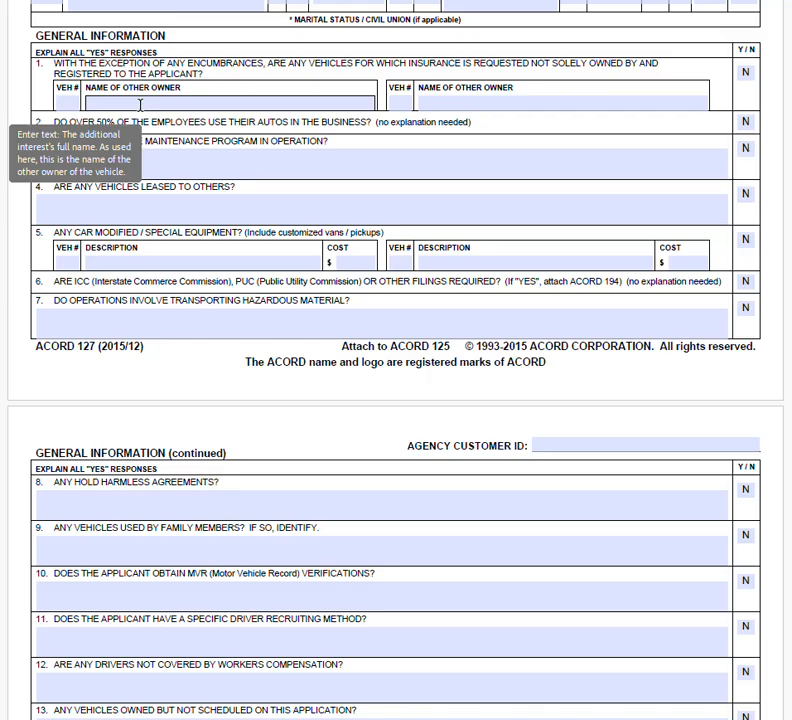
click(340, 121)
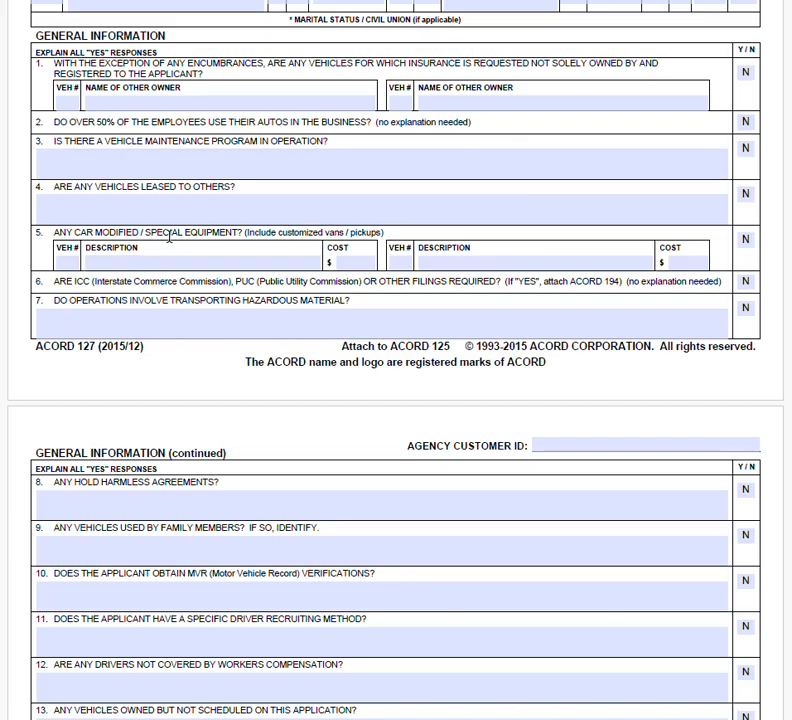
click(283, 157)
click(334, 310)
Examine general information questions 8 to 17, the additional interest sections and the remarks area
scroll(745, 74, down, 3)
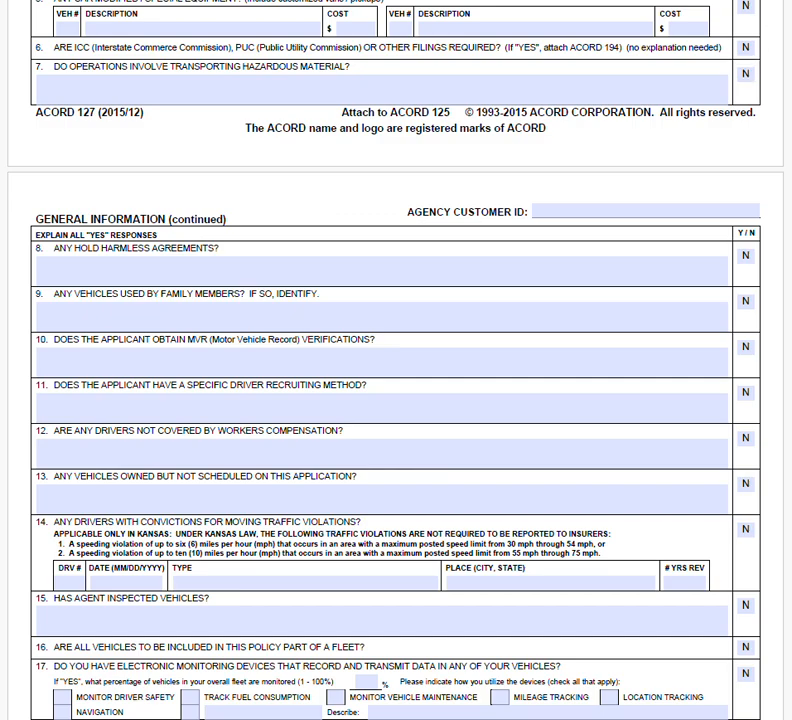
scroll(425, 148, down, 3)
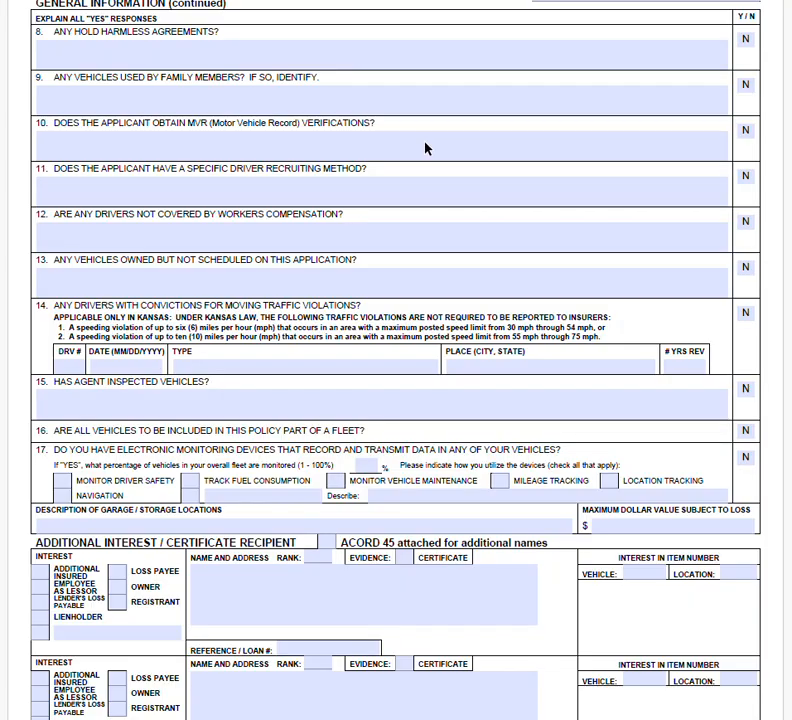
click(382, 52)
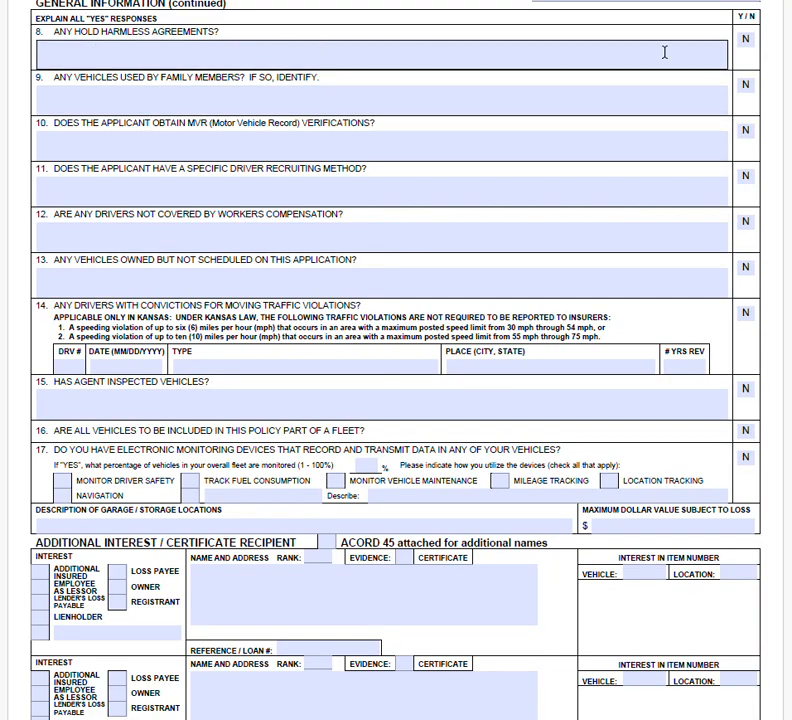
click(745, 38)
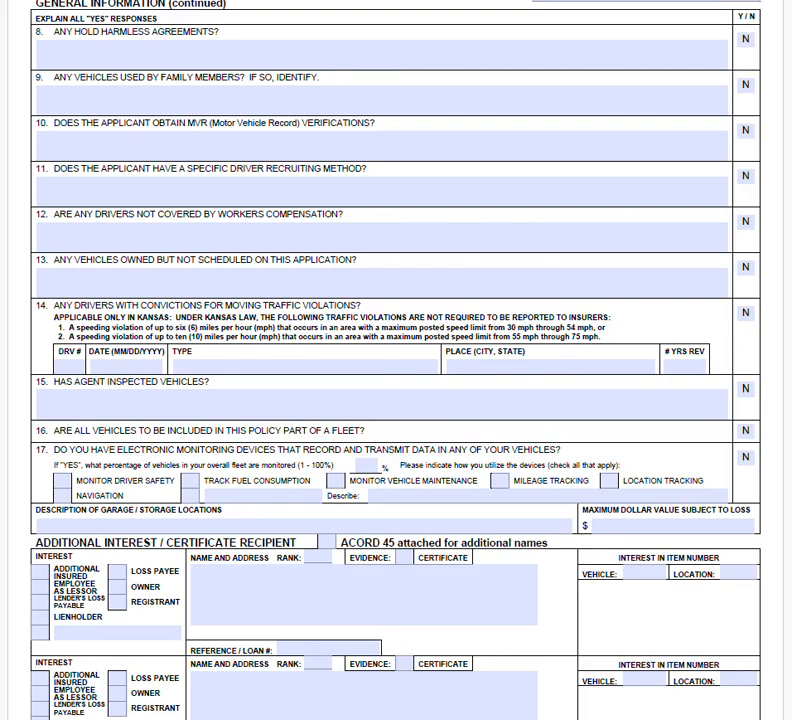
scroll(396, 360, down, 2)
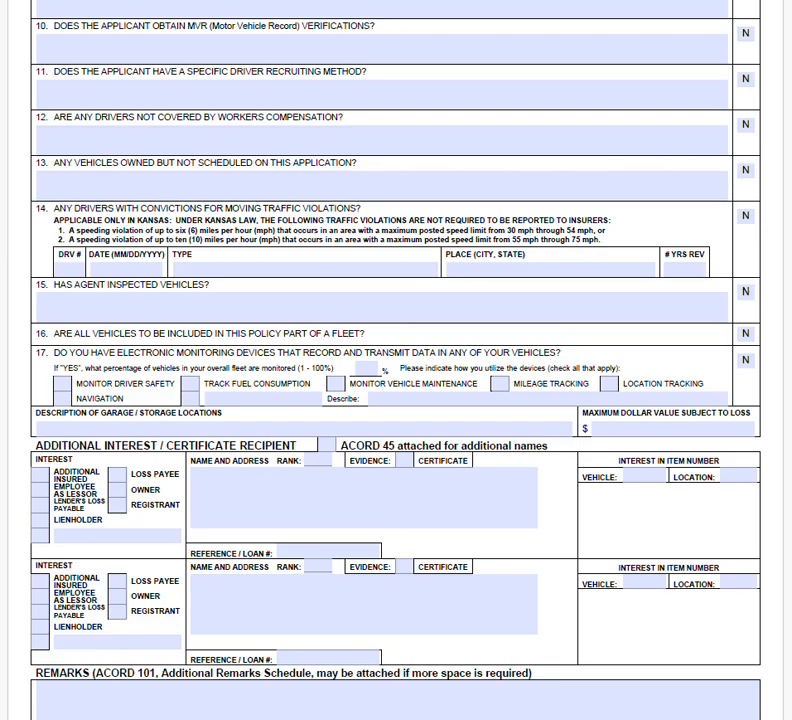
scroll(396, 360, down, 3)
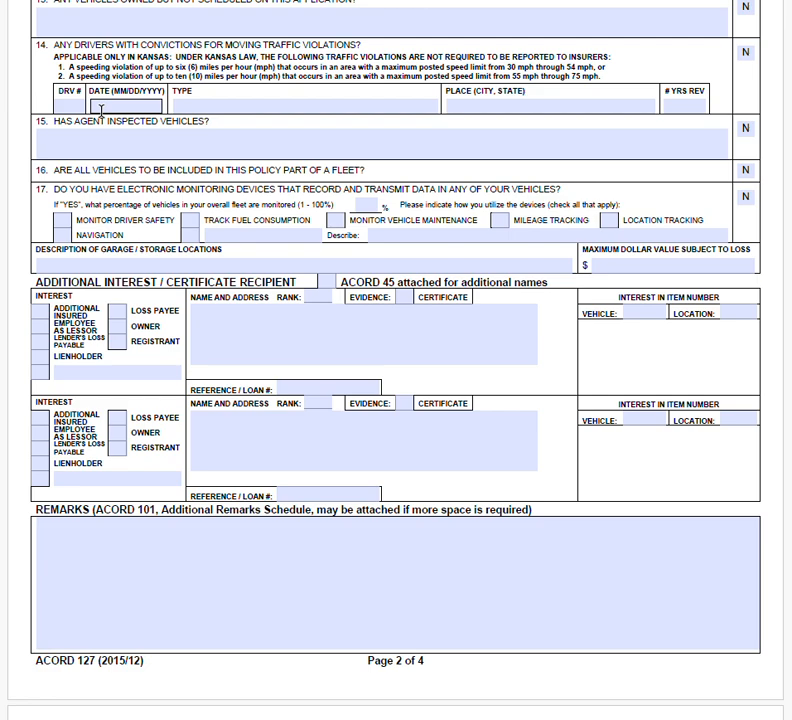
click(291, 108)
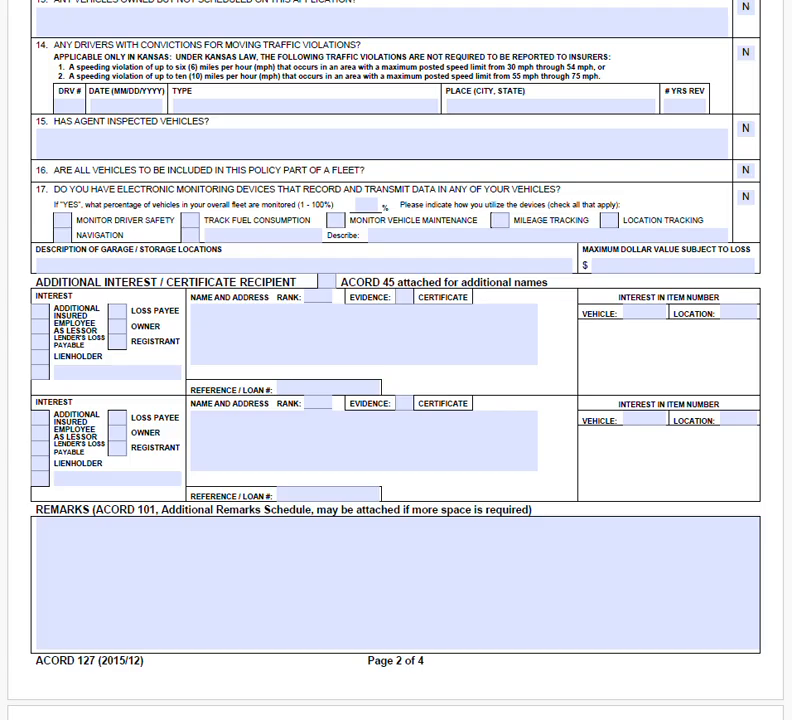
scroll(396, 360, down, 2)
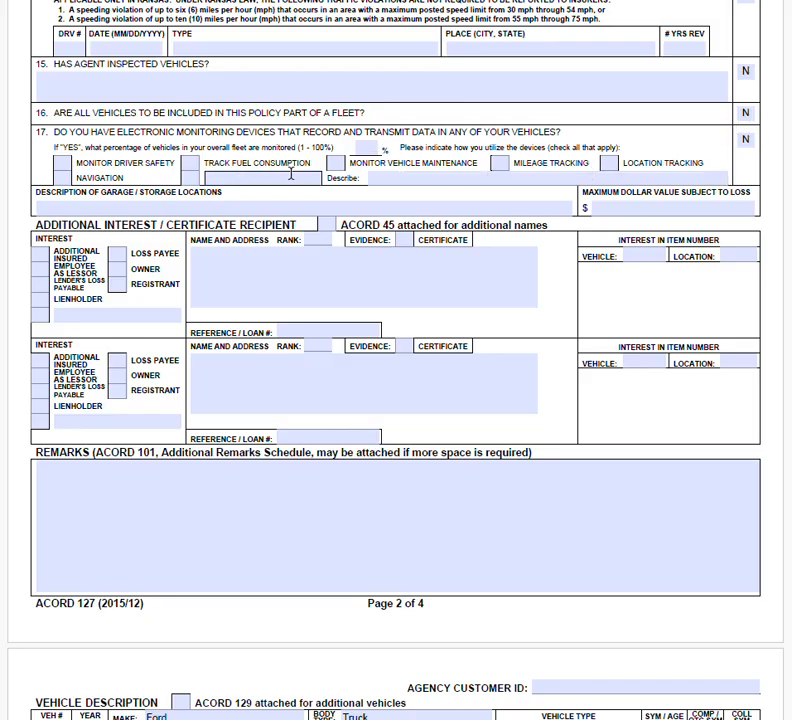
click(371, 178)
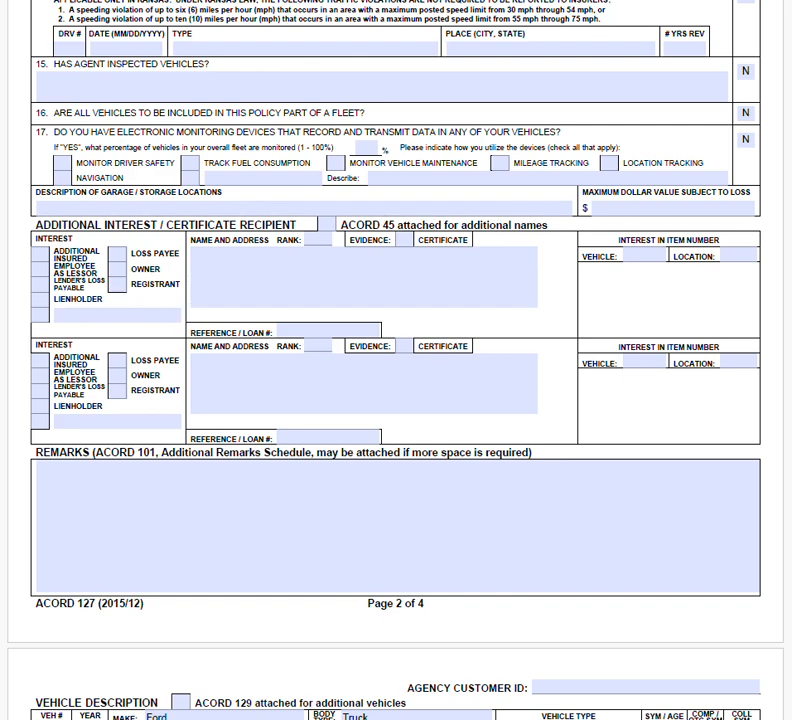
scroll(122, 87, down, 3)
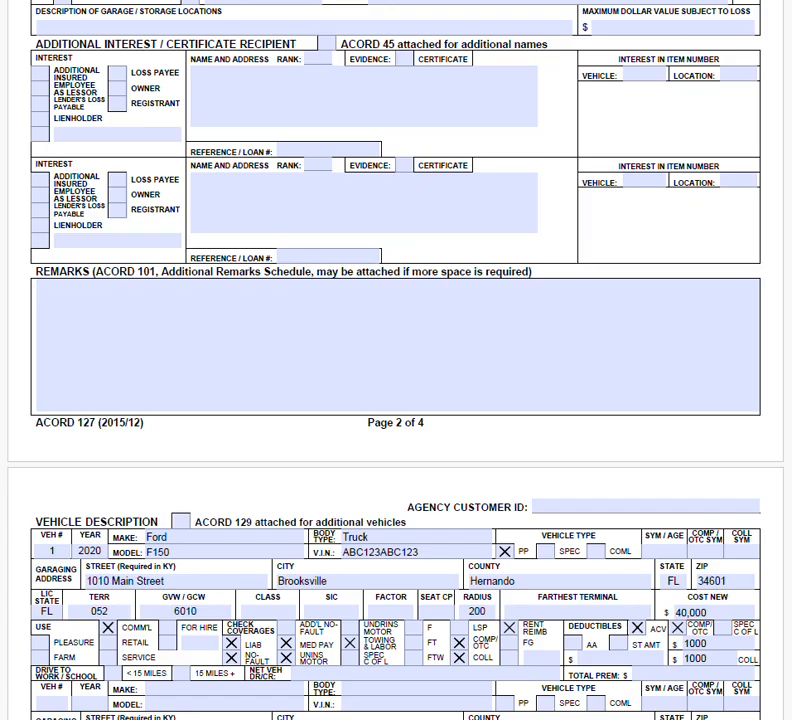
scroll(396, 360, down, 3)
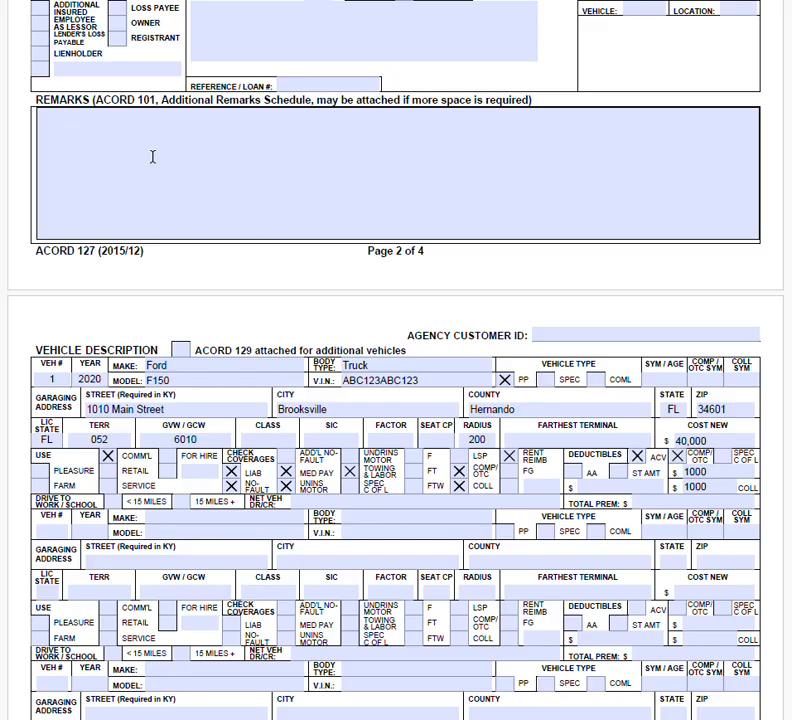
scroll(396, 360, down, 5)
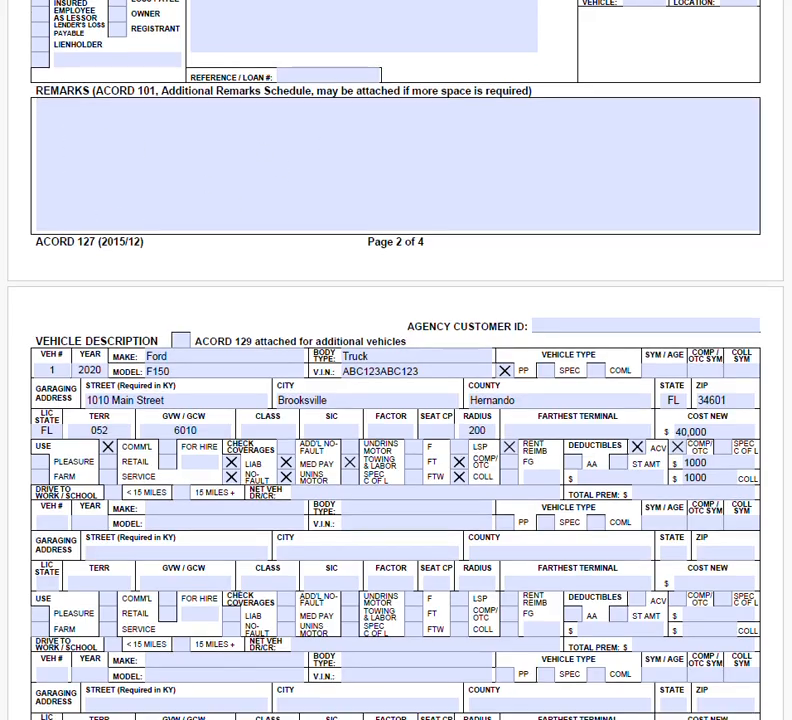
Examine vehicle 1's number, year, make, model and garaging address in the vehicle description section
scroll(396, 360, down, 1)
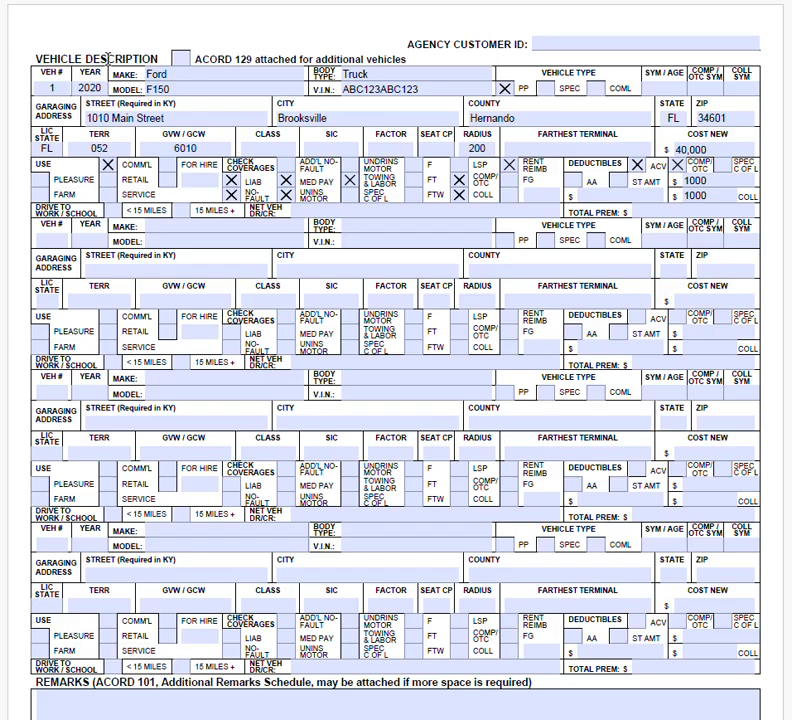
click(53, 88)
key(BackSpace)
click(52, 86)
key(Tab)
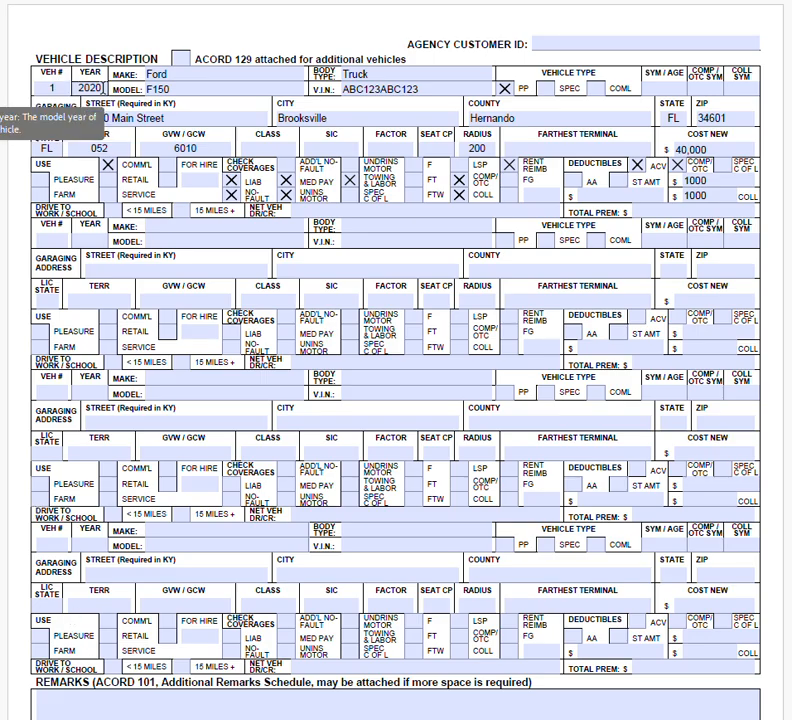
click(210, 80)
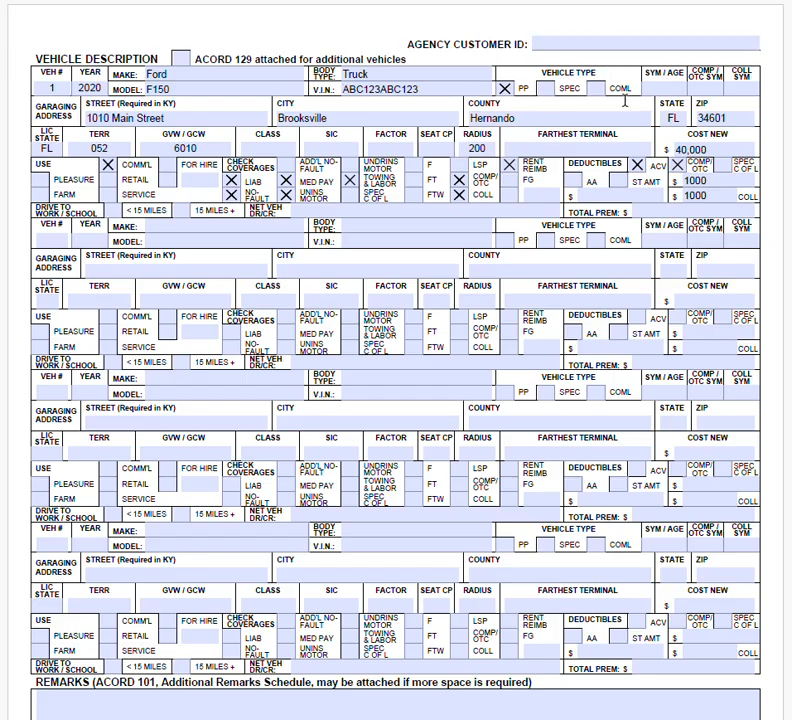
click(330, 118)
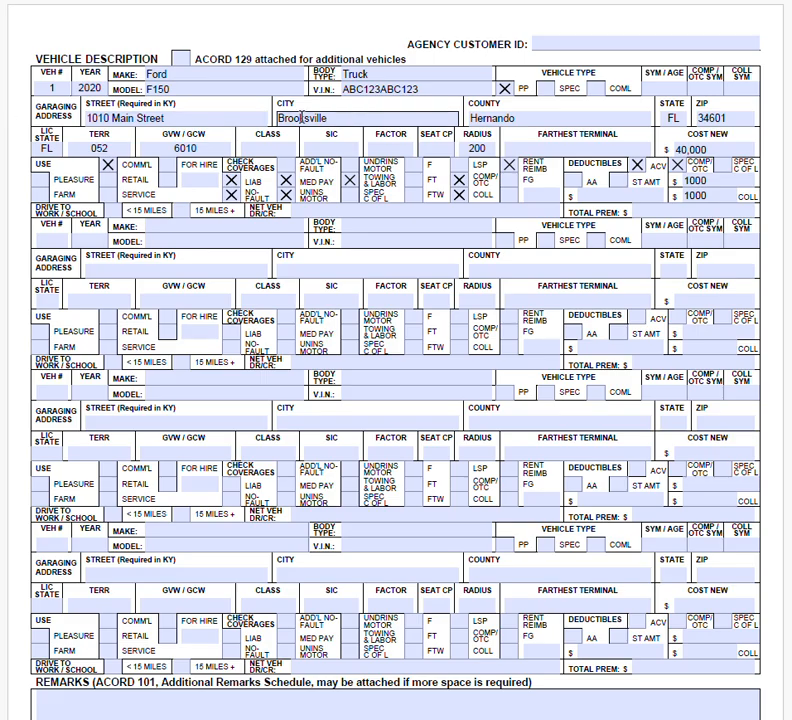
click(706, 118)
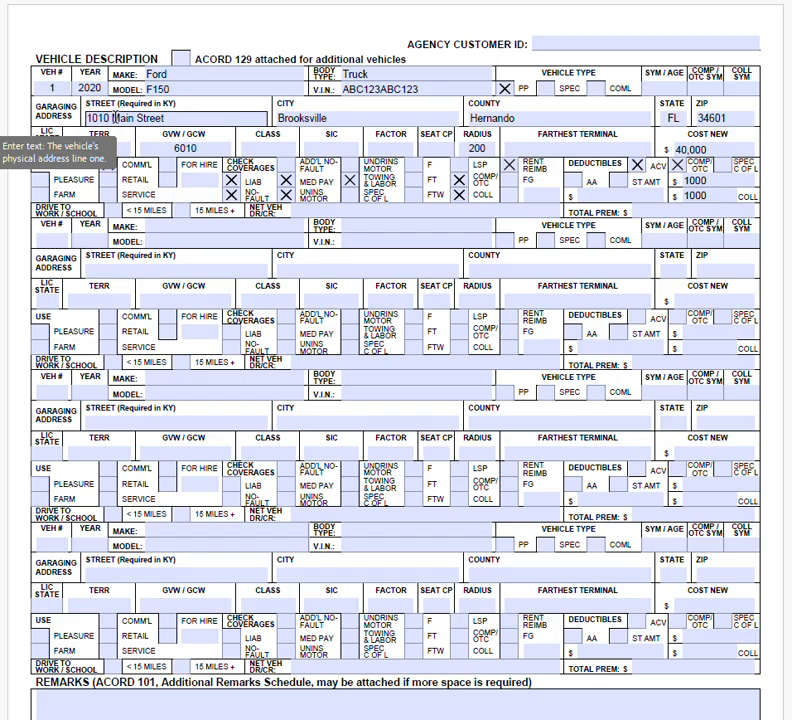
Examine vehicle 1's use, radius, cost new and deductible fields, and continue to the producer signature section
click(108, 164)
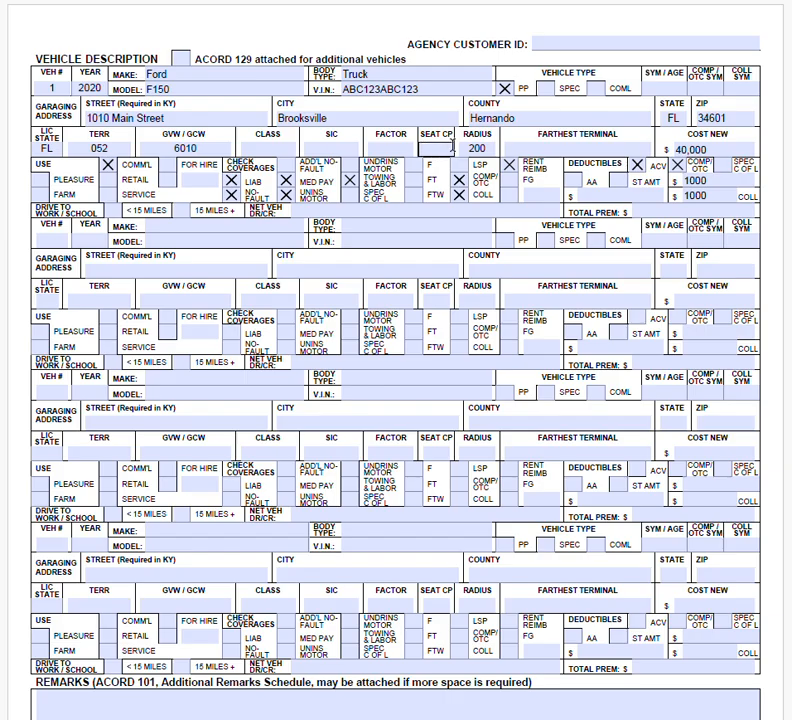
click(463, 148)
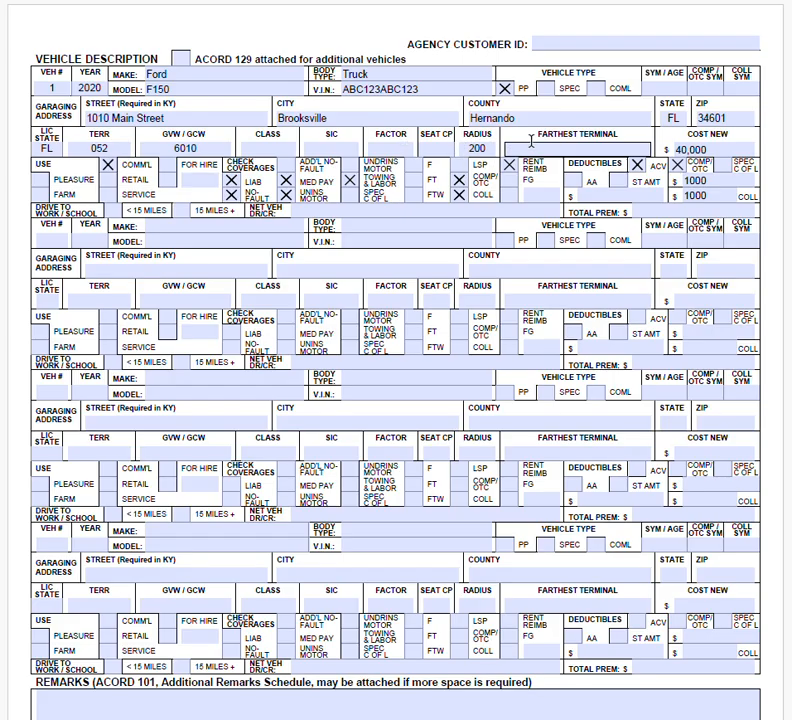
click(690, 149)
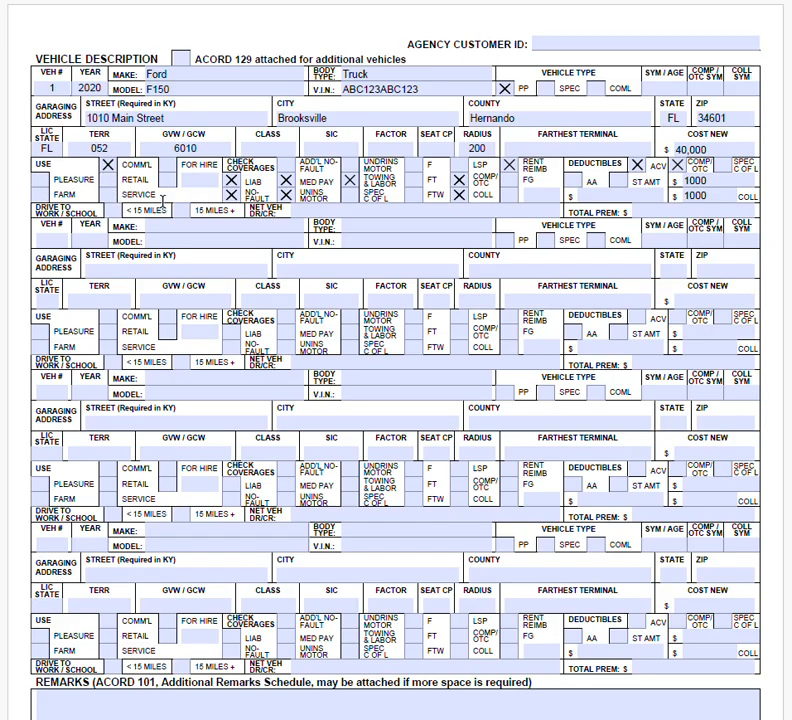
click(213, 180)
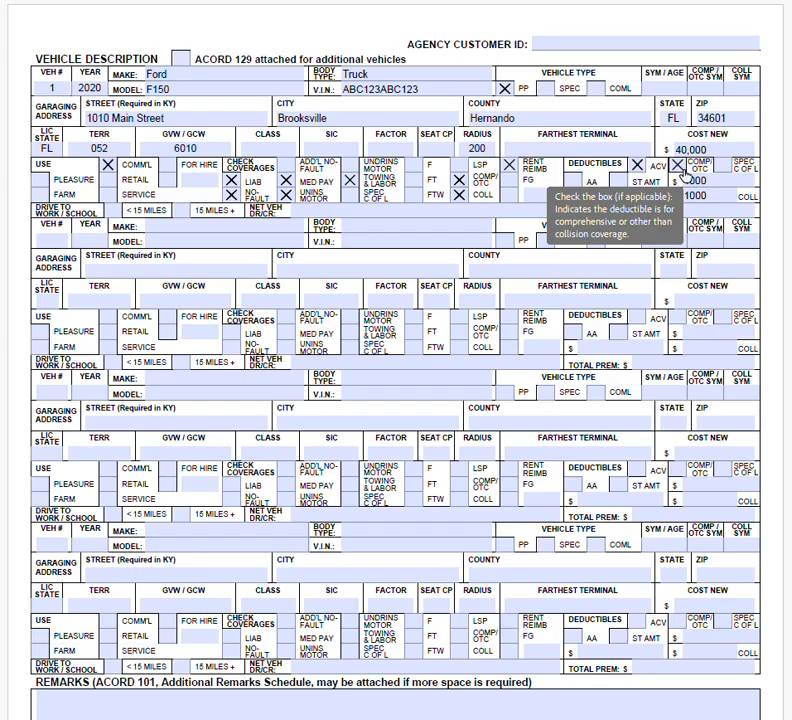
click(712, 182)
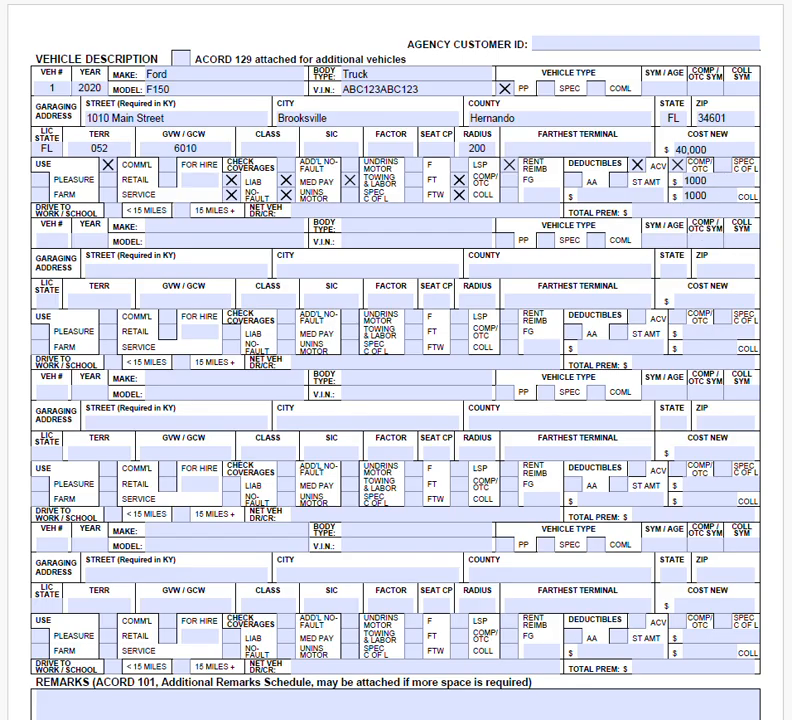
scroll(396, 360, down, 10)
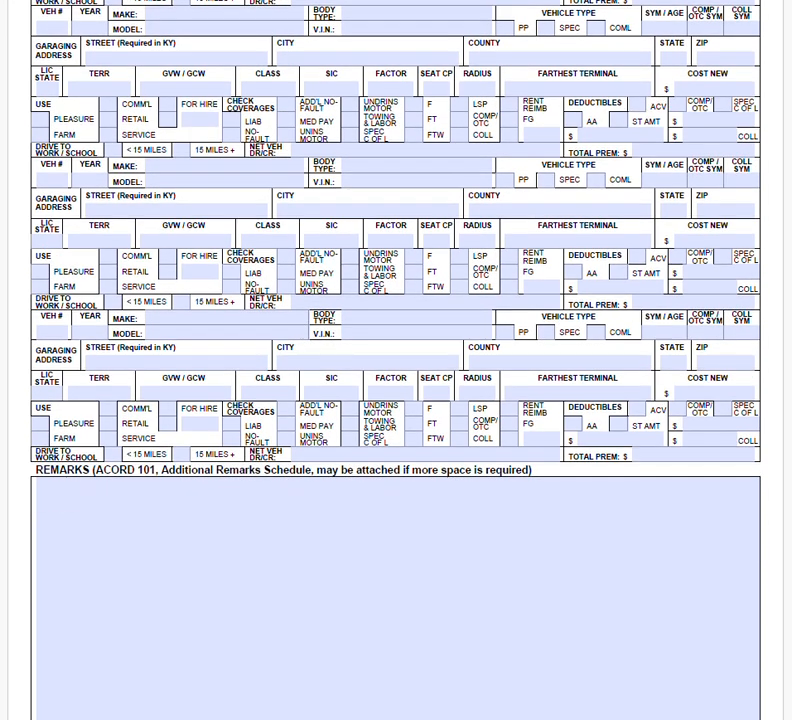
scroll(396, 360, down, 10)
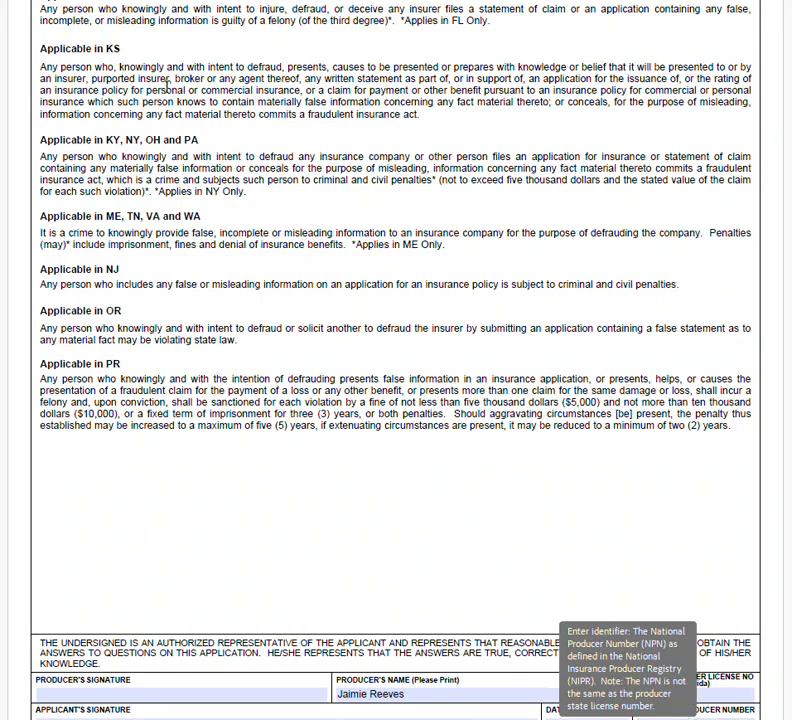
Switch to the Florida Commercial Auto coverages form and examine its liability and personal injury protection symbols and limits
key(ctrl+Tab)
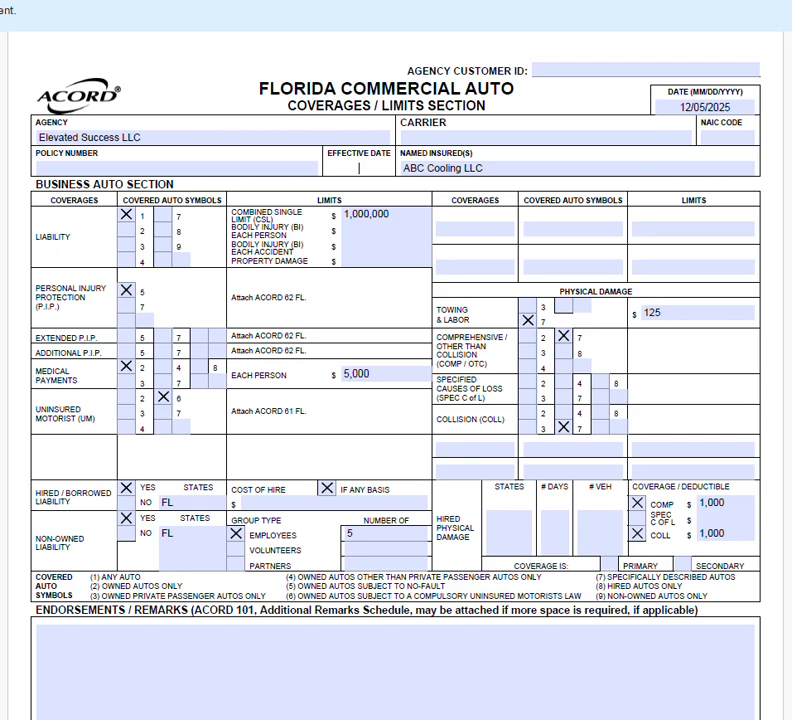
scroll(783, 214, down, 2)
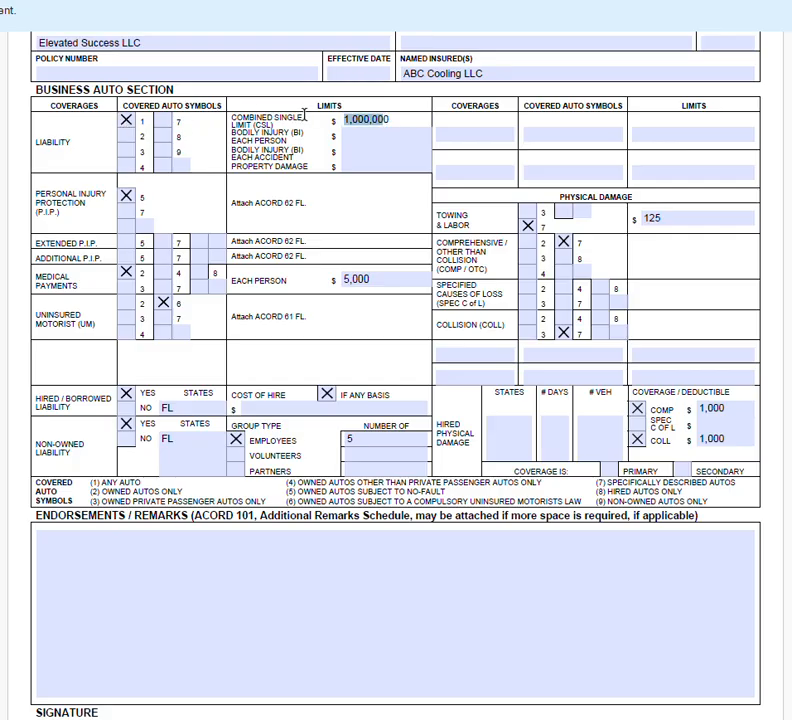
click(410, 148)
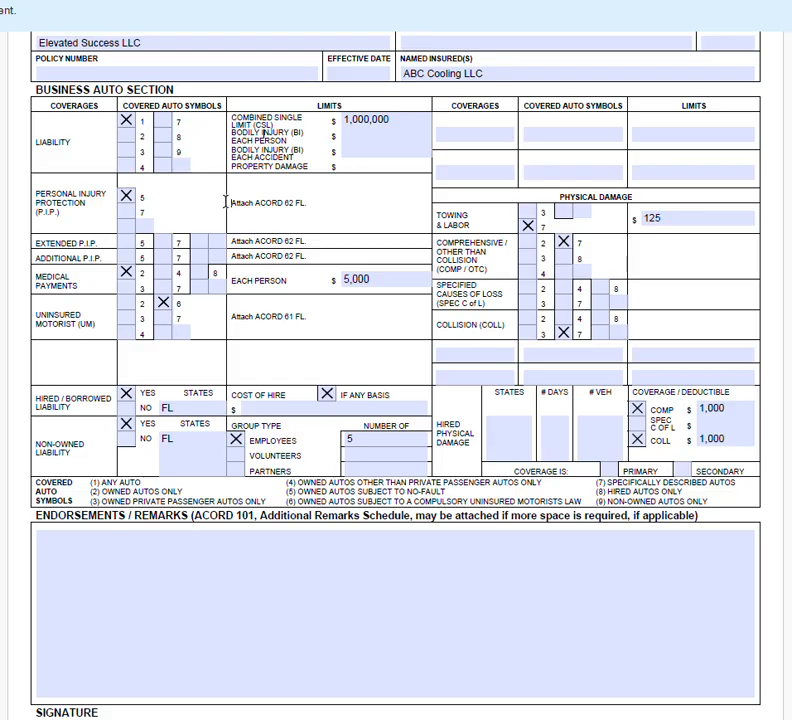
drag(226, 202, 310, 203)
click(211, 230)
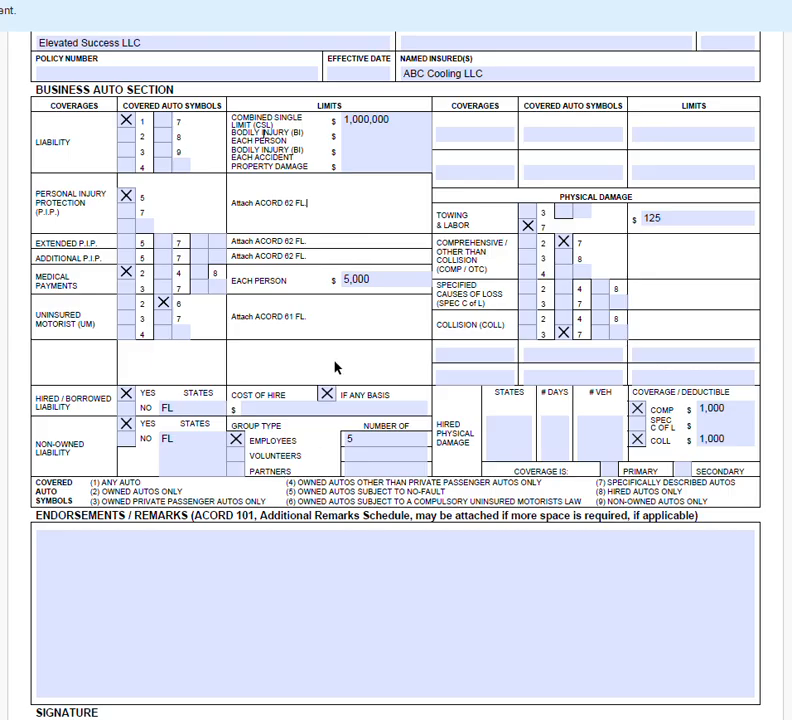
Examine the uninsured motorist attachment note and the non-owned liability employee count in the Business Auto Section
drag(228, 323, 316, 323)
click(234, 332)
click(376, 443)
Review the additional coverage and towing limits, and mark the hired physical damage coverage as primary
click(659, 133)
click(672, 217)
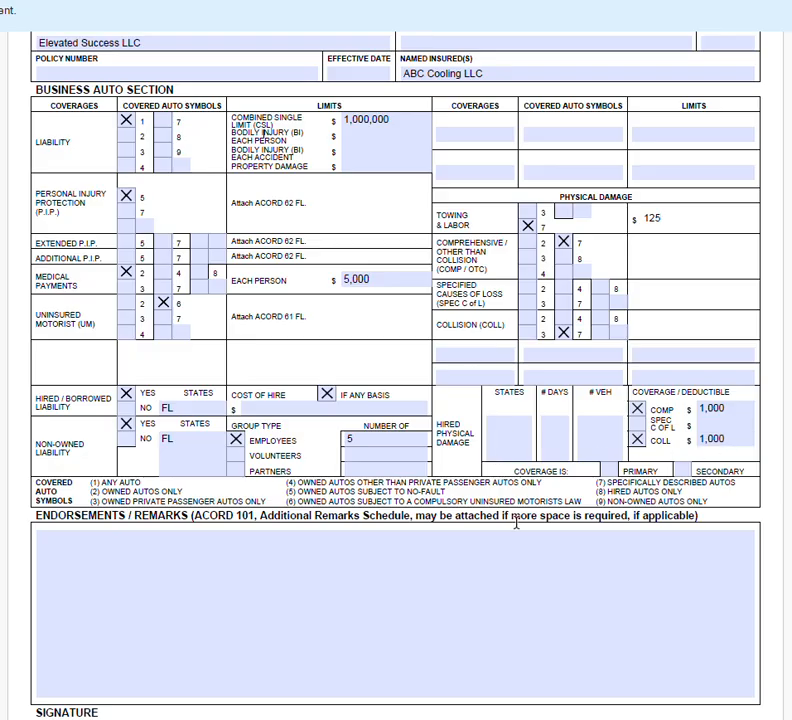
click(609, 470)
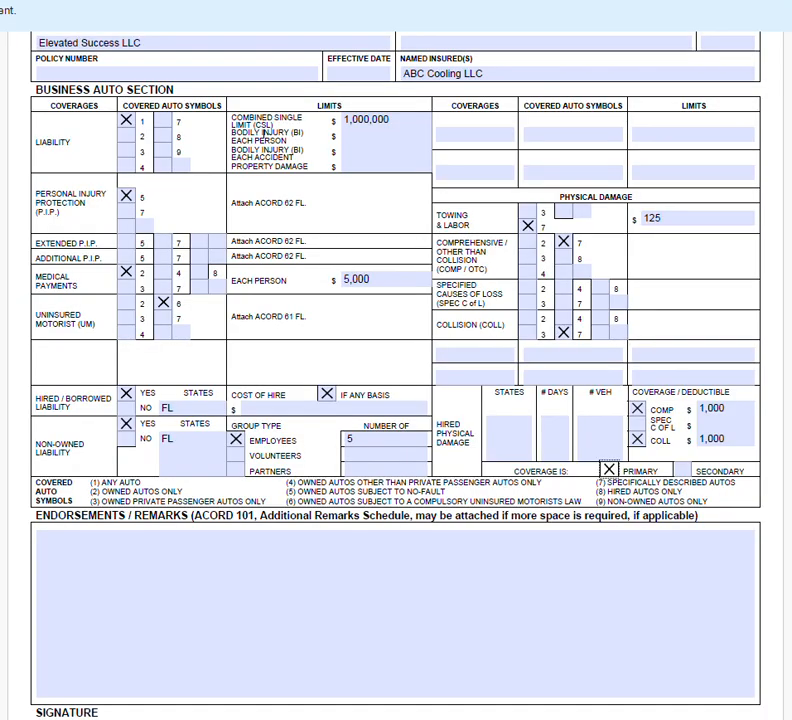
Examine the endorsements and remarks box and the producer name, state license and national producer number fields on page 1
scroll(396, 370, down, 3)
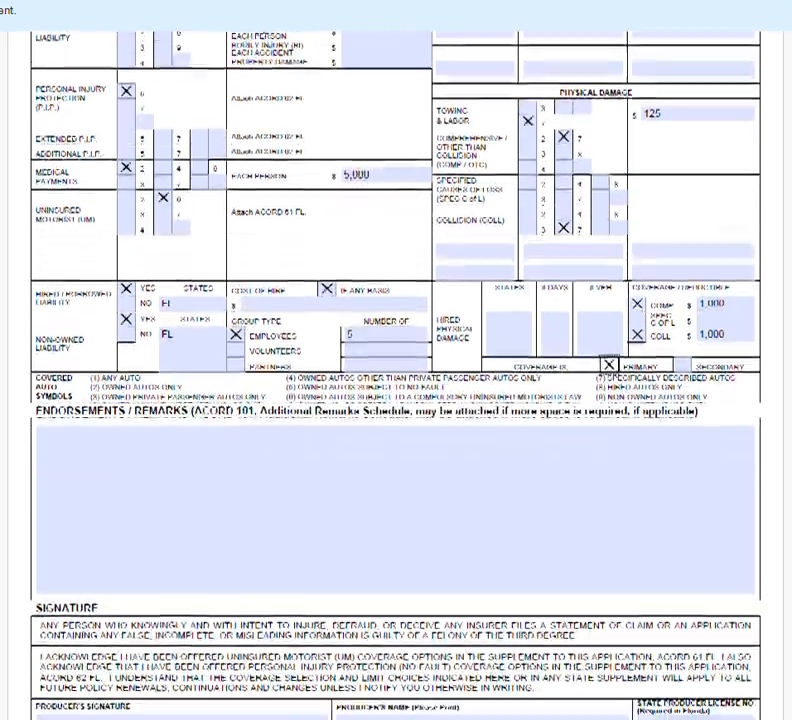
scroll(396, 370, down, 6)
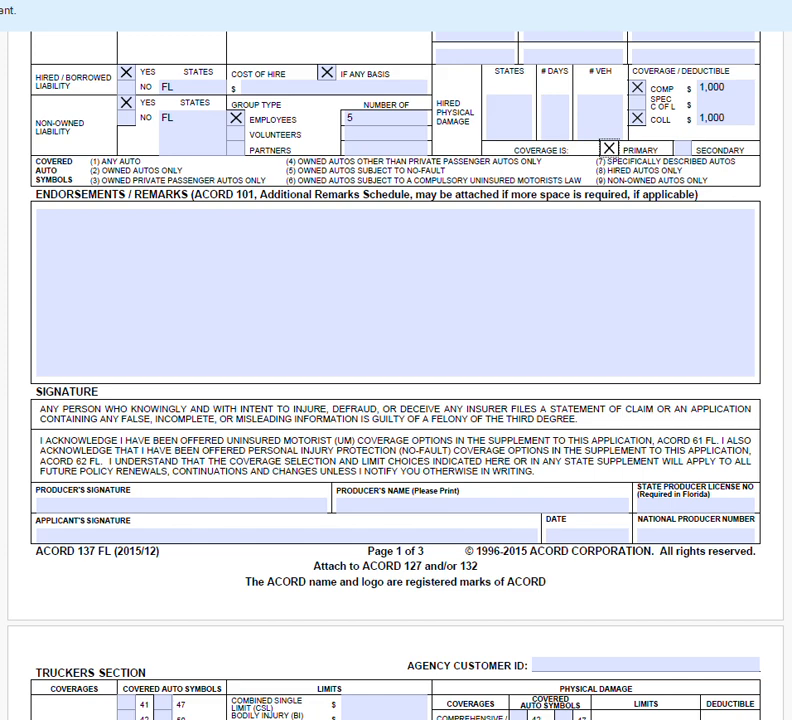
click(187, 322)
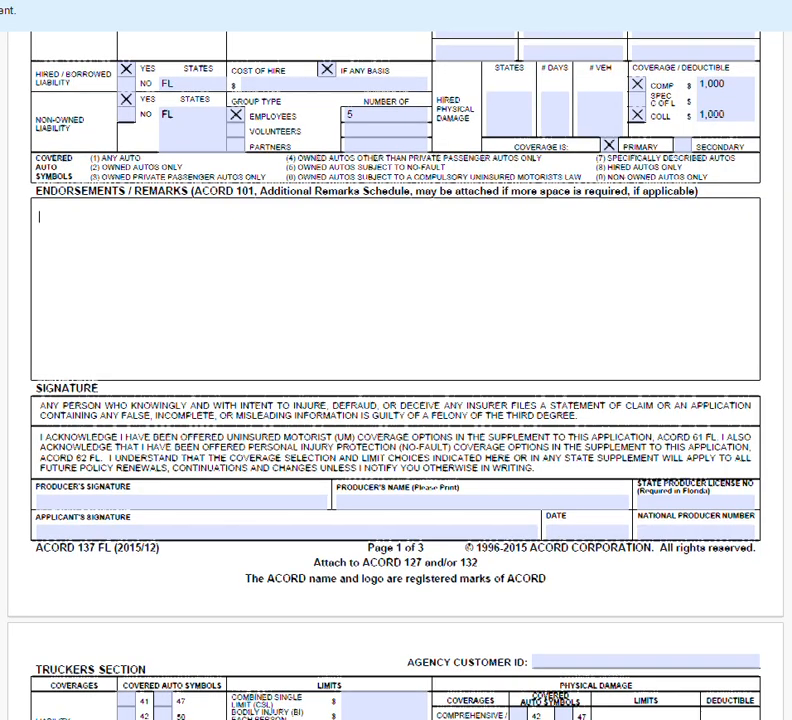
scroll(396, 380, down, 4)
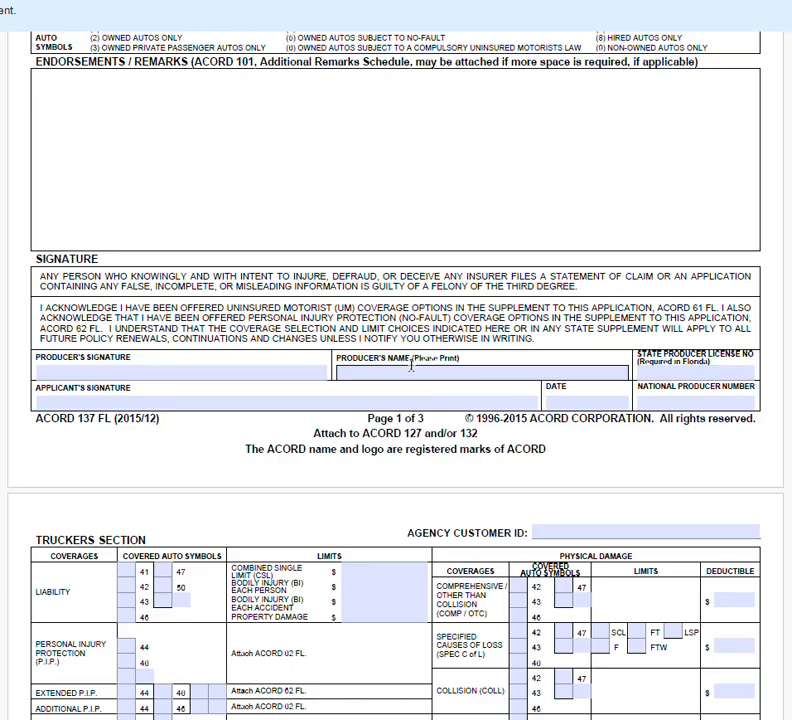
click(359, 372)
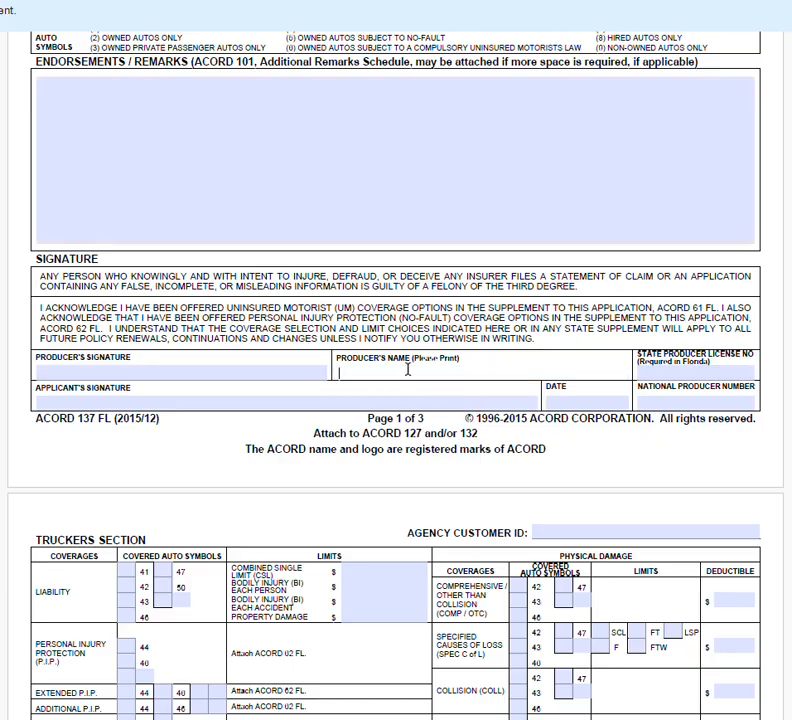
click(688, 372)
click(686, 403)
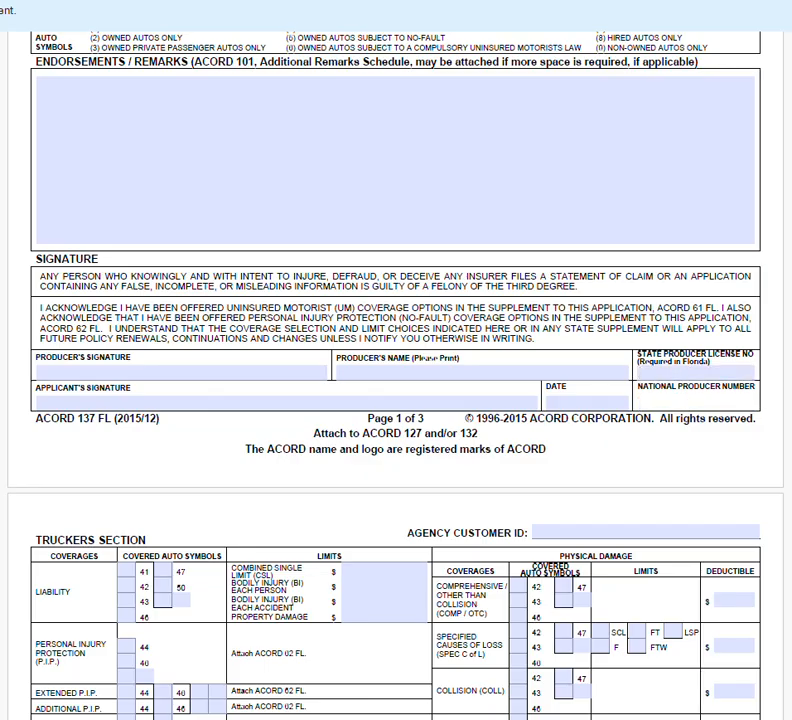
Examine the Truckers Section on page 2, including its coverages, trailer interchange fields and covered auto symbols
scroll(396, 400, down, 5)
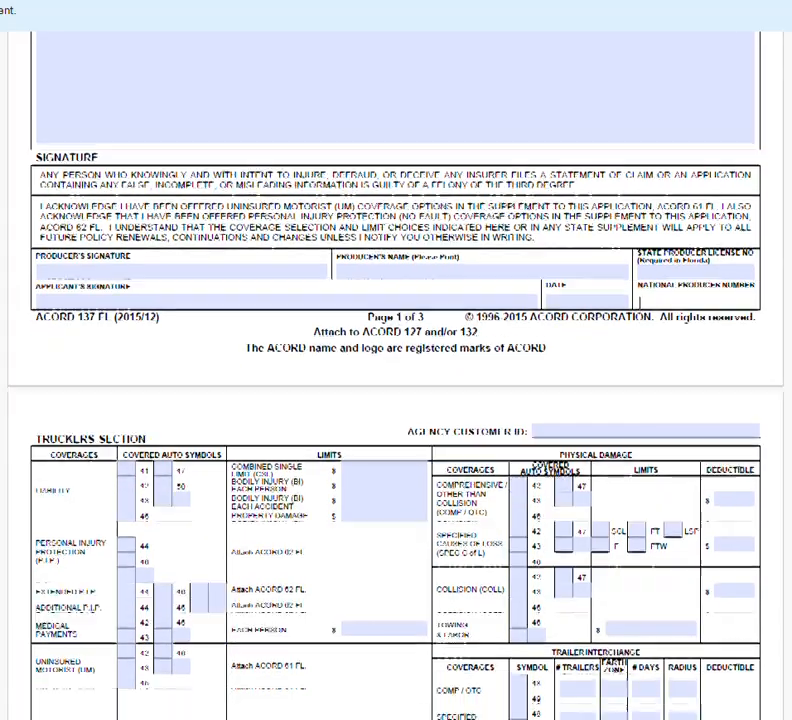
scroll(396, 400, down, 3)
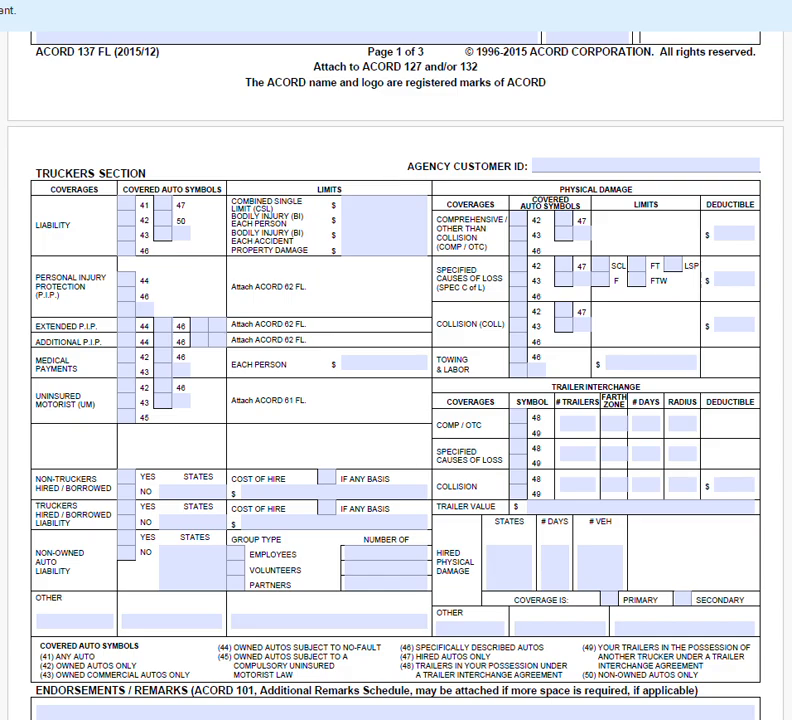
scroll(396, 400, down, 1)
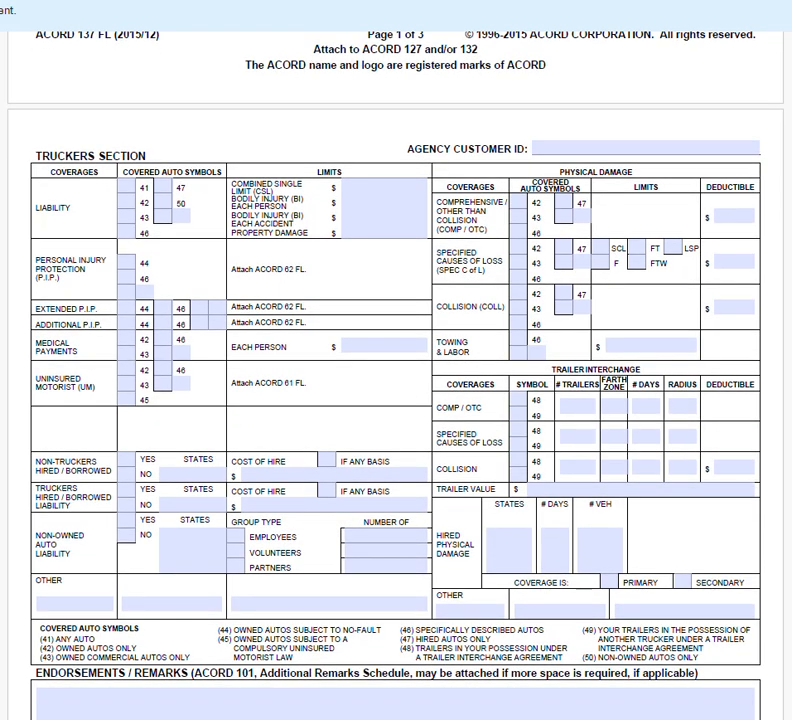
scroll(396, 400, down, 1)
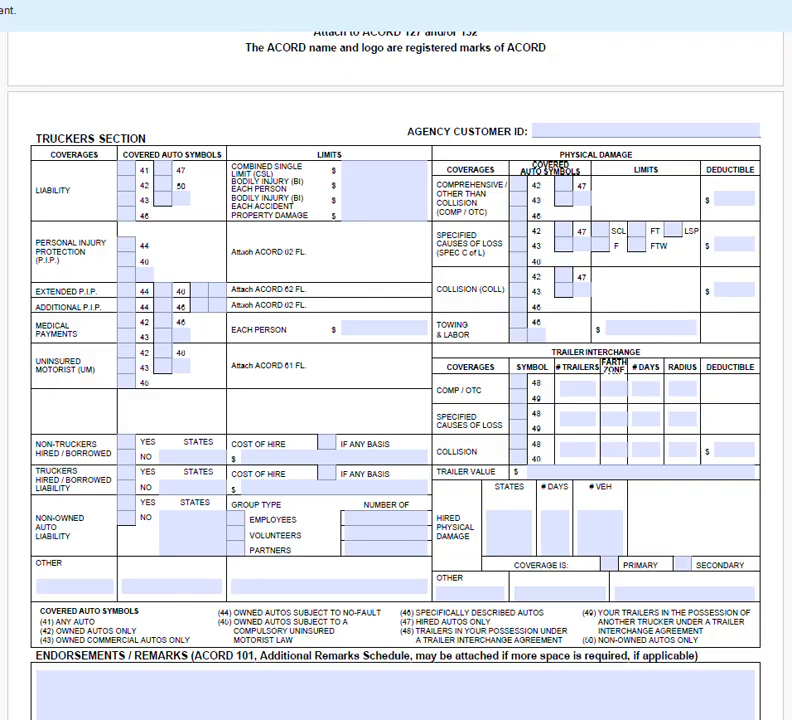
scroll(396, 400, down, 10)
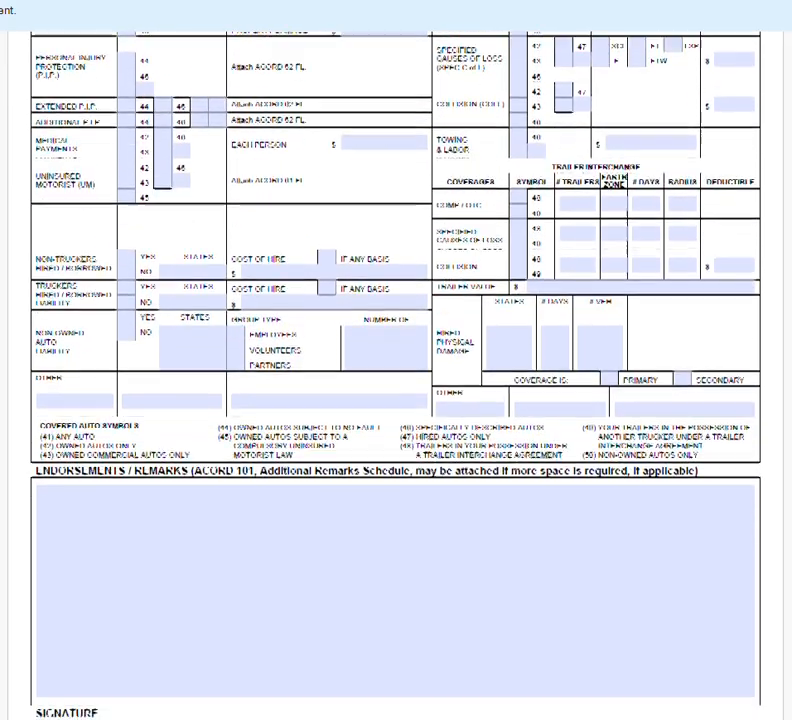
Examine the Motor Carrier Section on page 3 through its signature area, and return to the form's first page
scroll(396, 400, down, 5)
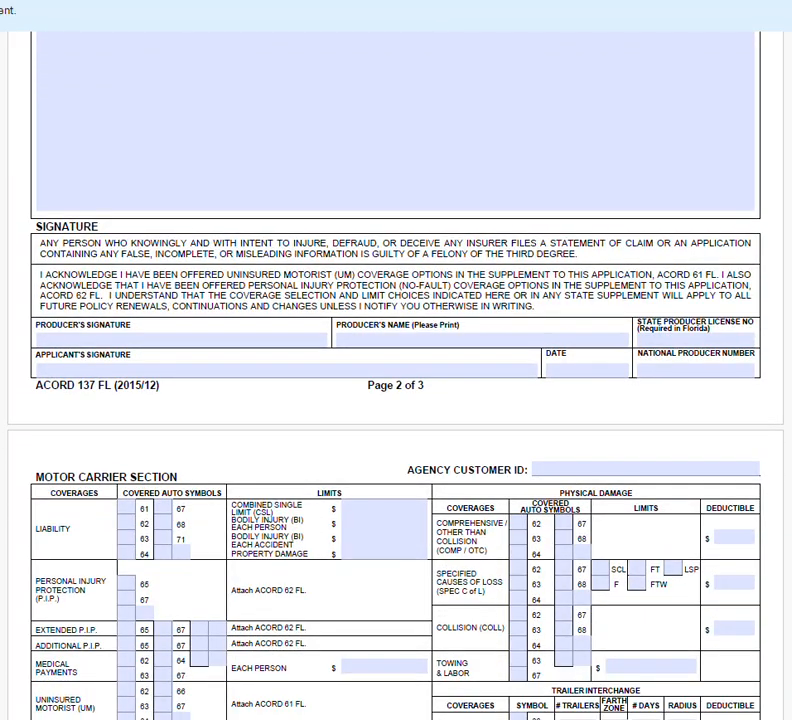
scroll(396, 400, down, 5)
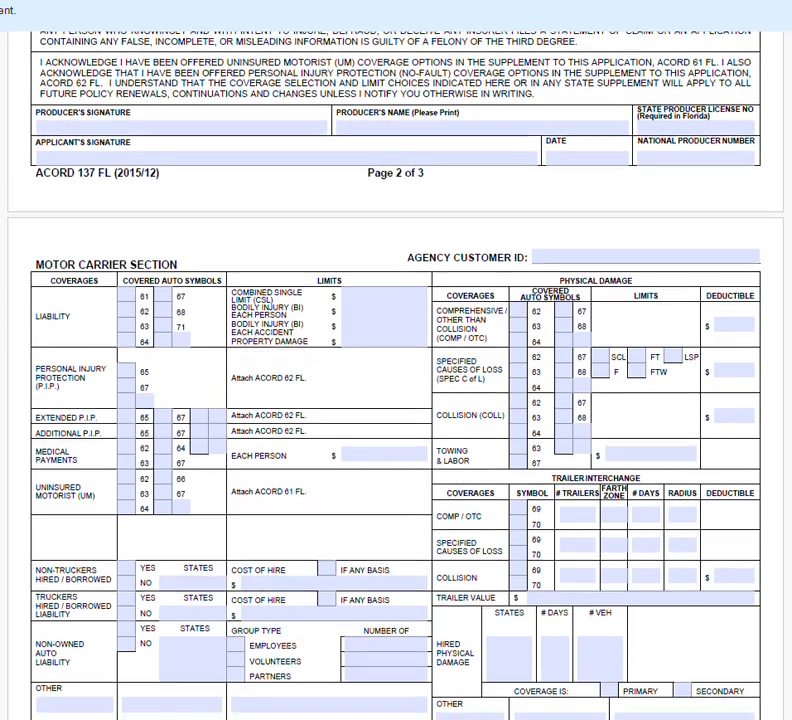
scroll(396, 400, down, 5)
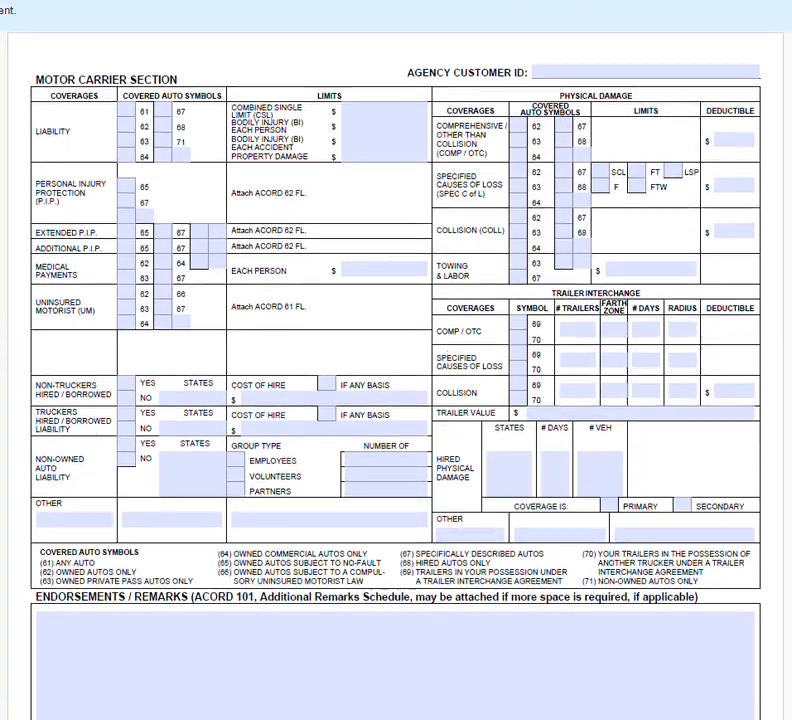
scroll(396, 400, down, 6)
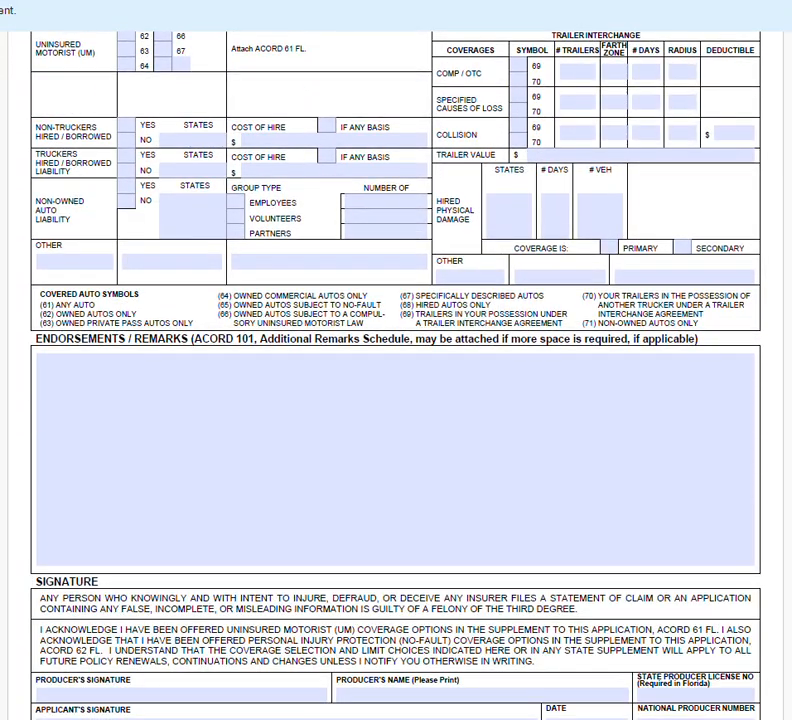
scroll(396, 400, up, 10)
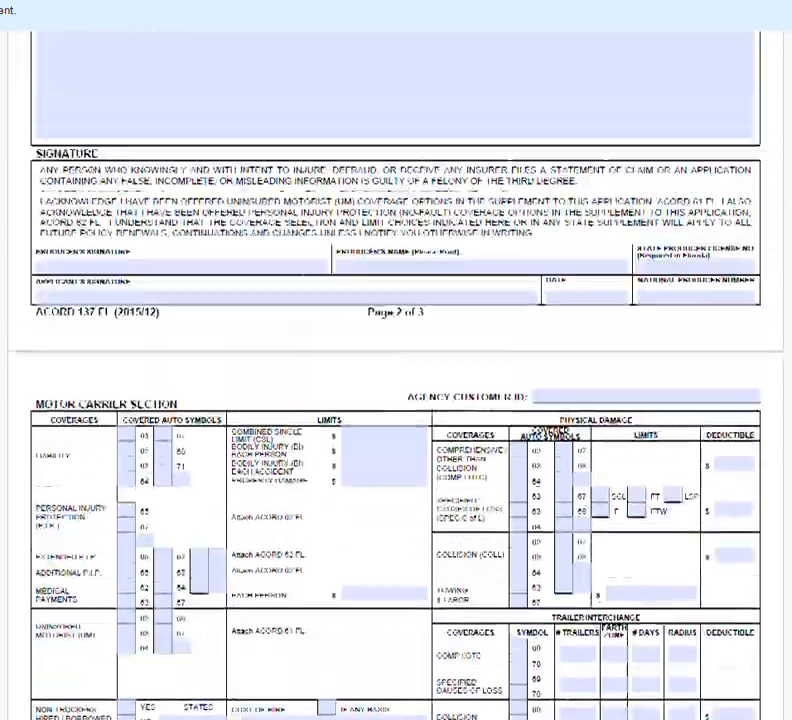
scroll(396, 400, up, 6)
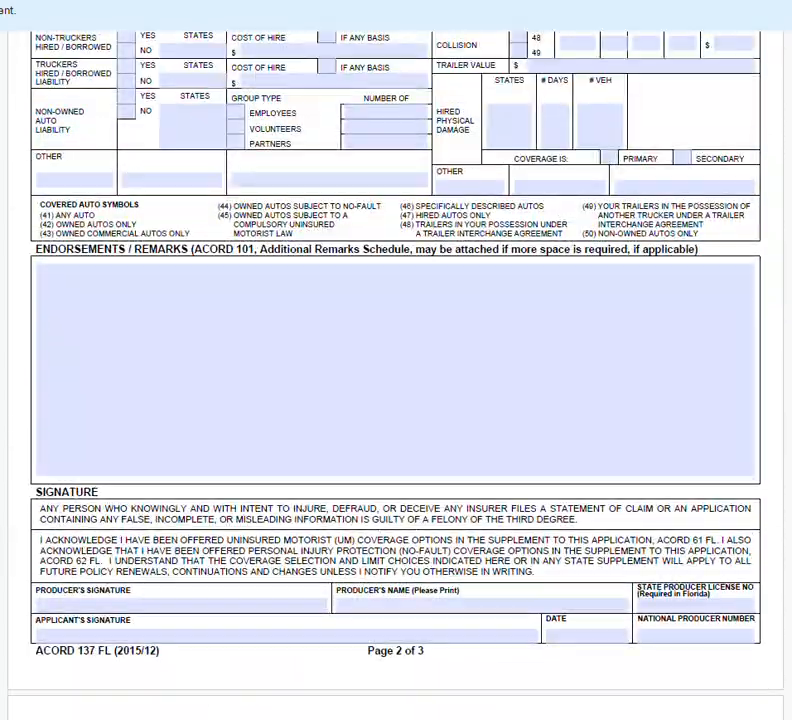
scroll(396, 400, up, 20)
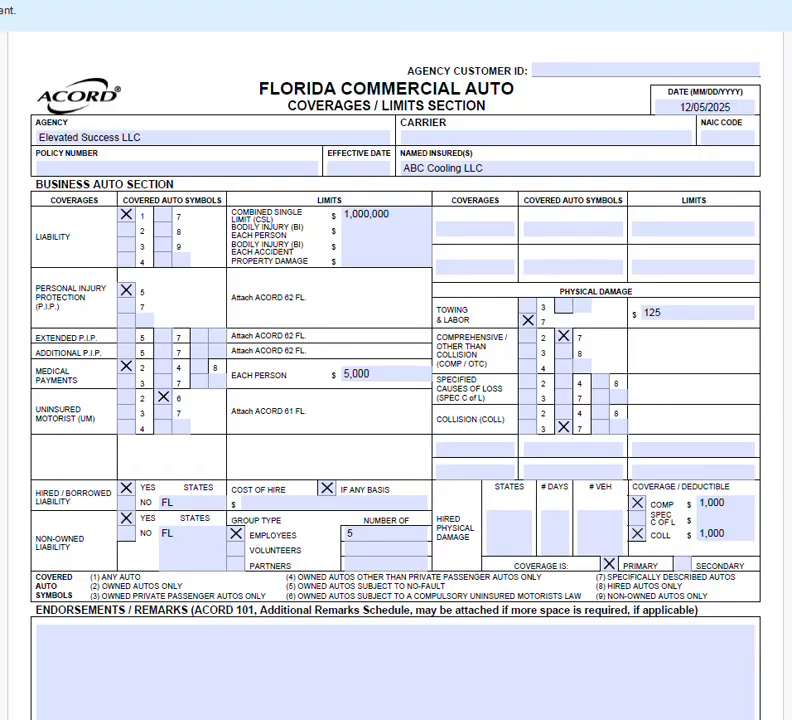